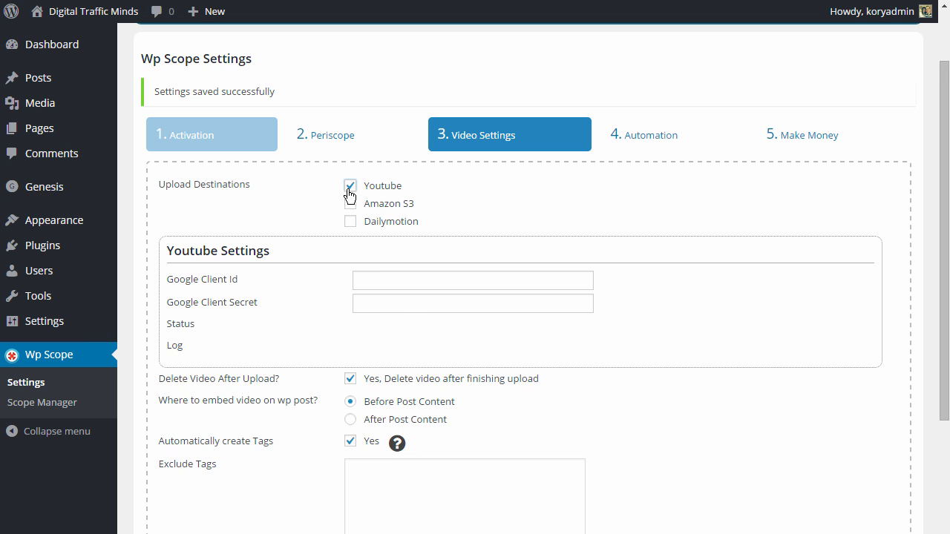
Select YouTube as the upload destination in the video settings and go to its Google client ID and secret fields
left_click(350, 185)
left_click(350, 186)
scroll(317, 310, "down", 1)
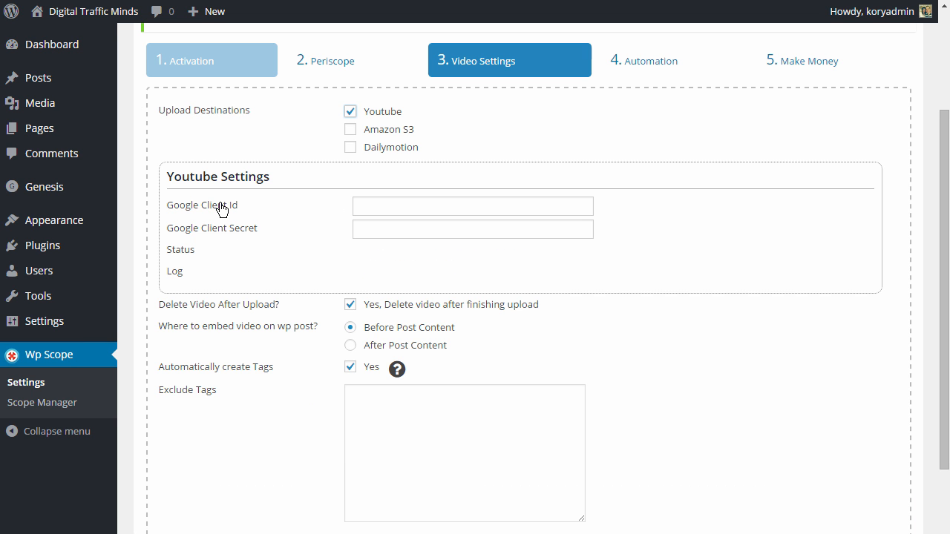
left_click(379, 236)
left_click(368, 205)
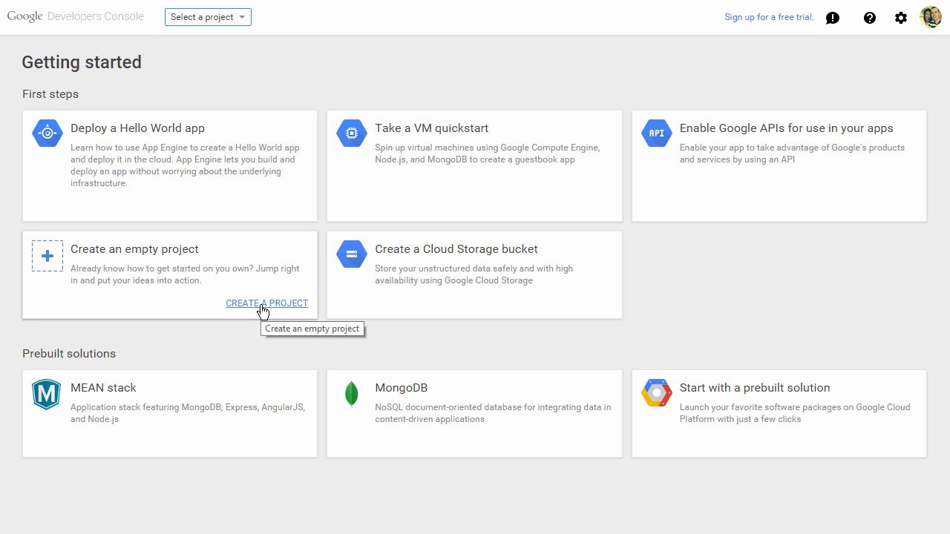
Switch to the Google Developers Console and create an empty project named WPScope Project, agreeing to the terms of service
left_click(242, 23)
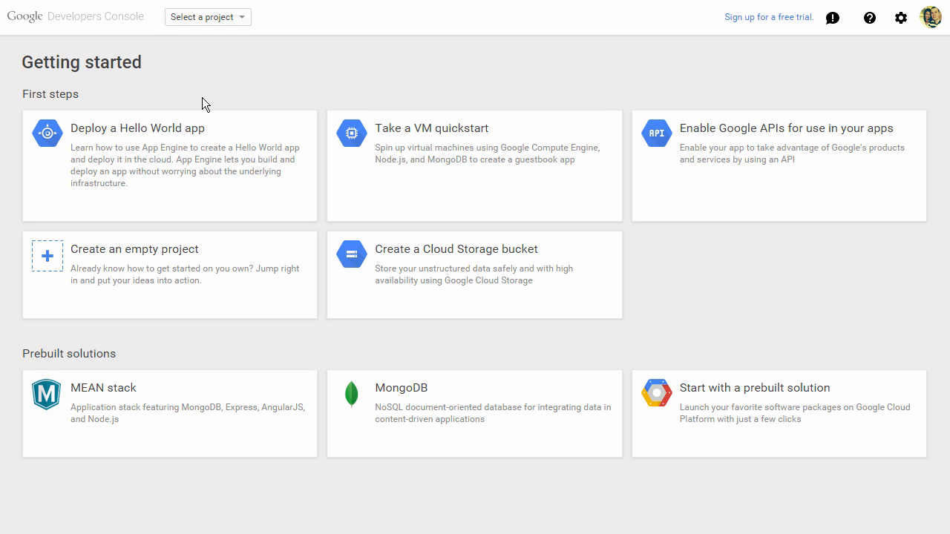
left_click(223, 286)
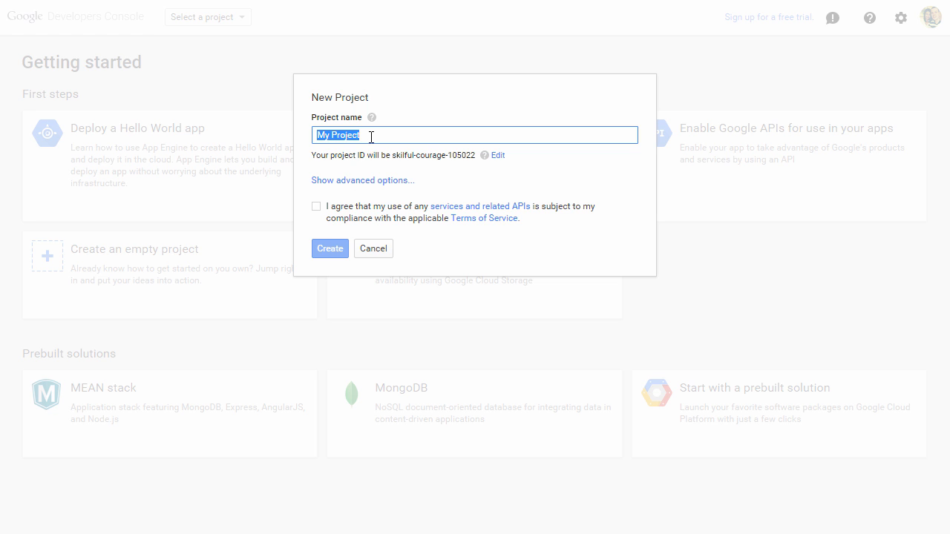
type("WPScope Project")
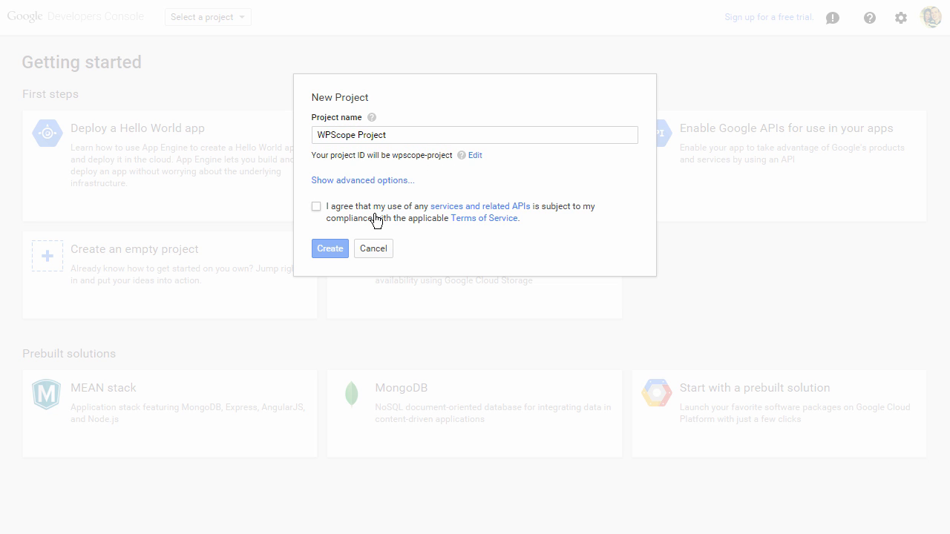
left_click(317, 207)
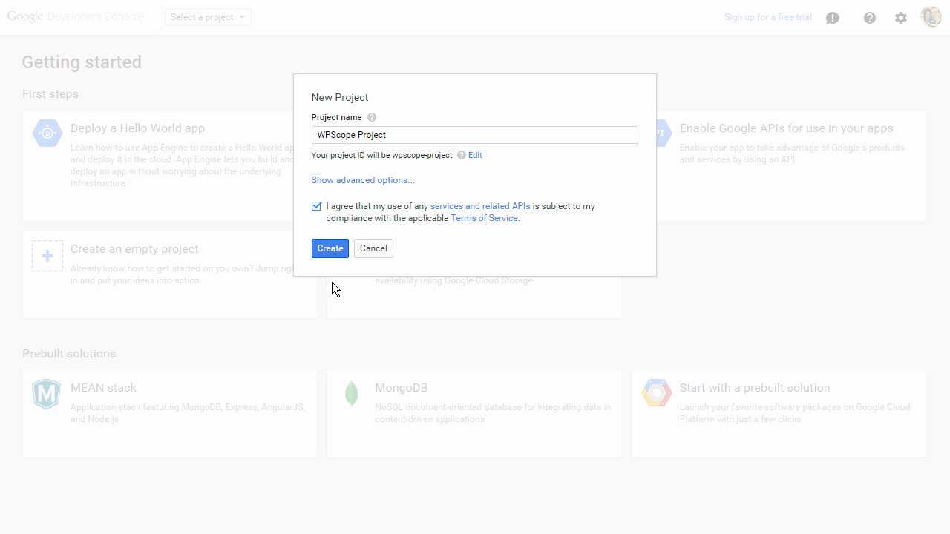
left_click(330, 250)
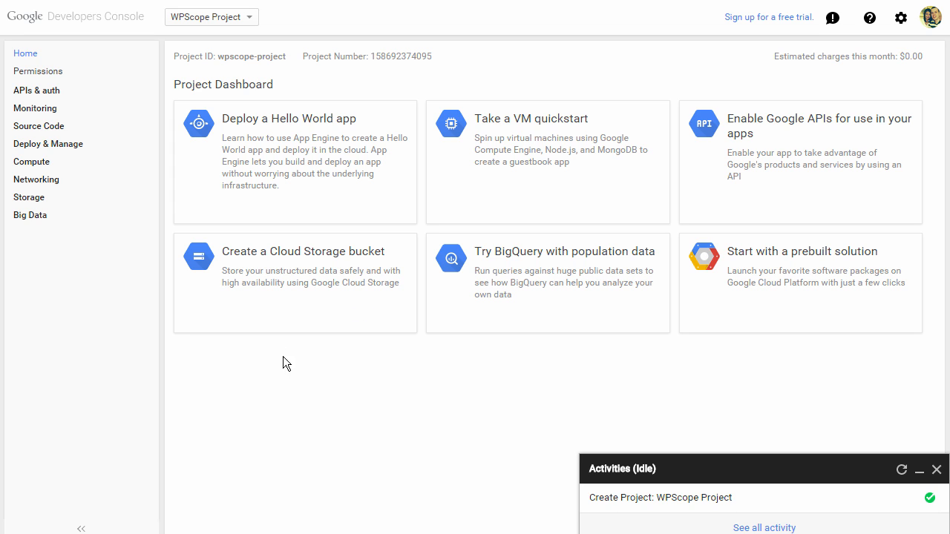
Enable the YouTube Data API for the WPScope Project
left_click(50, 94)
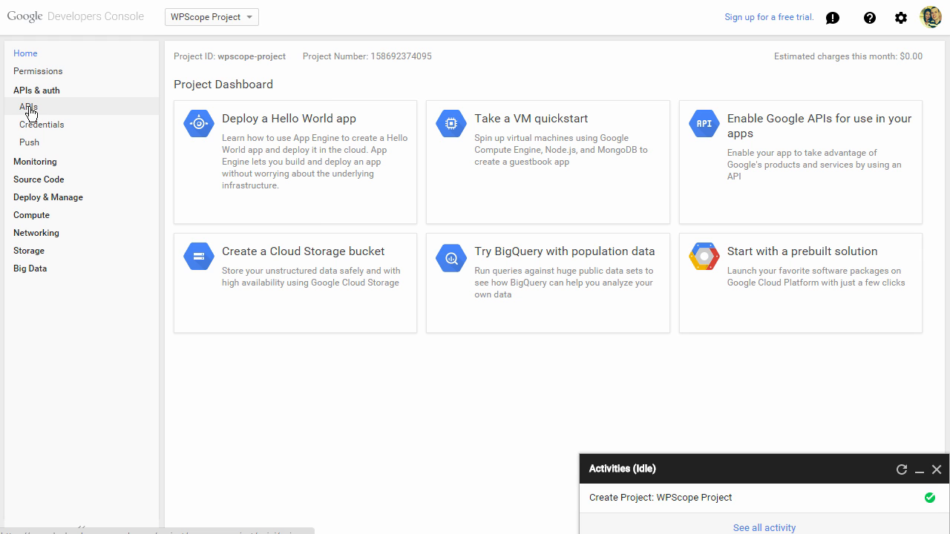
left_click(30, 110)
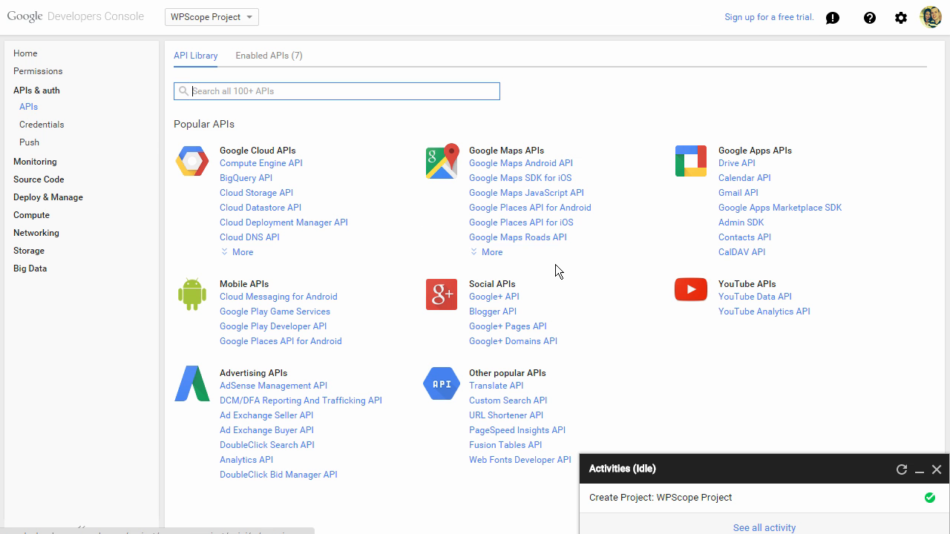
left_click(755, 297)
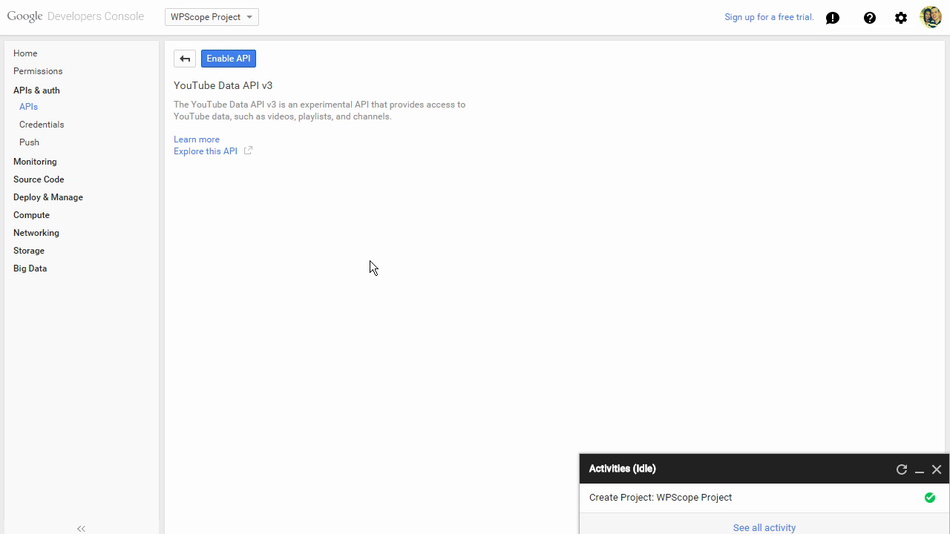
left_click(236, 64)
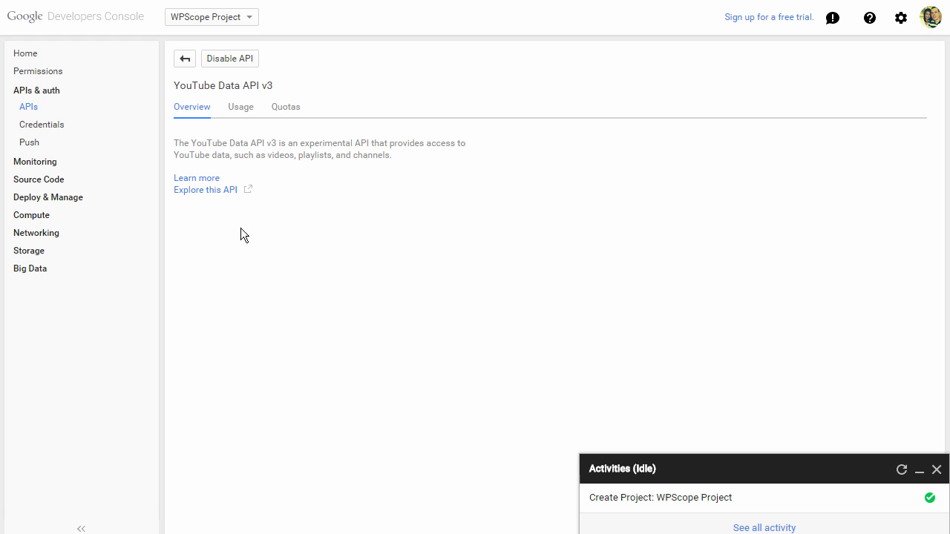
Set the OAuth consent screen's product name to WPScope Project and save it
left_click(53, 132)
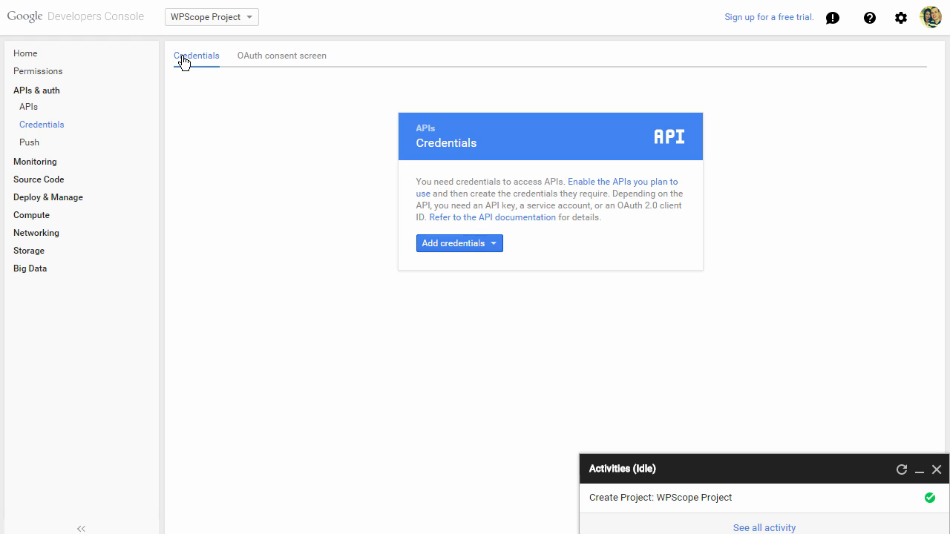
left_click(289, 65)
left_click(239, 202)
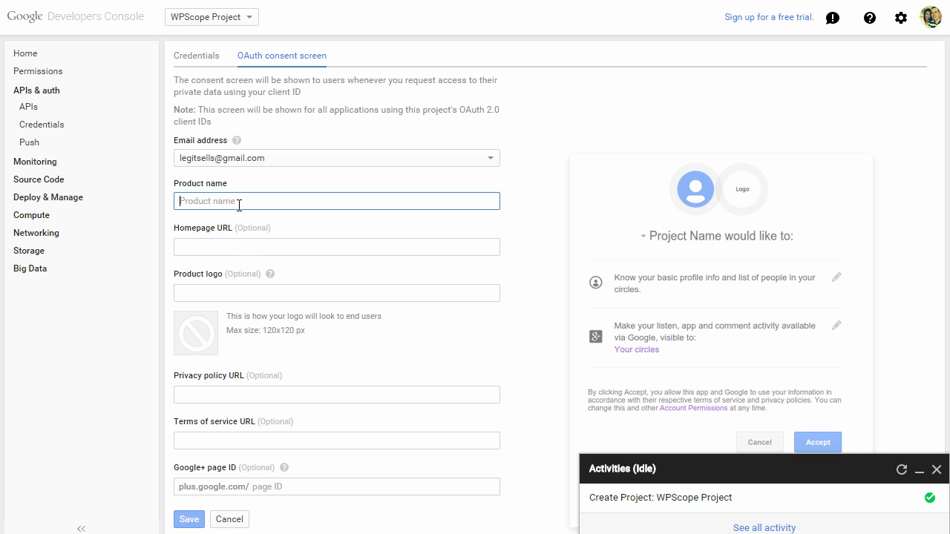
type("WPScope Project")
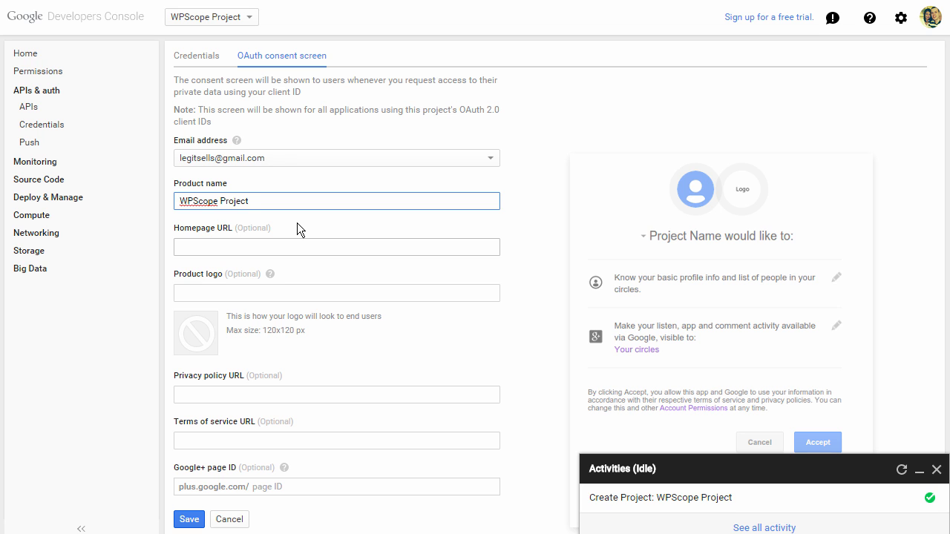
double_click(186, 203)
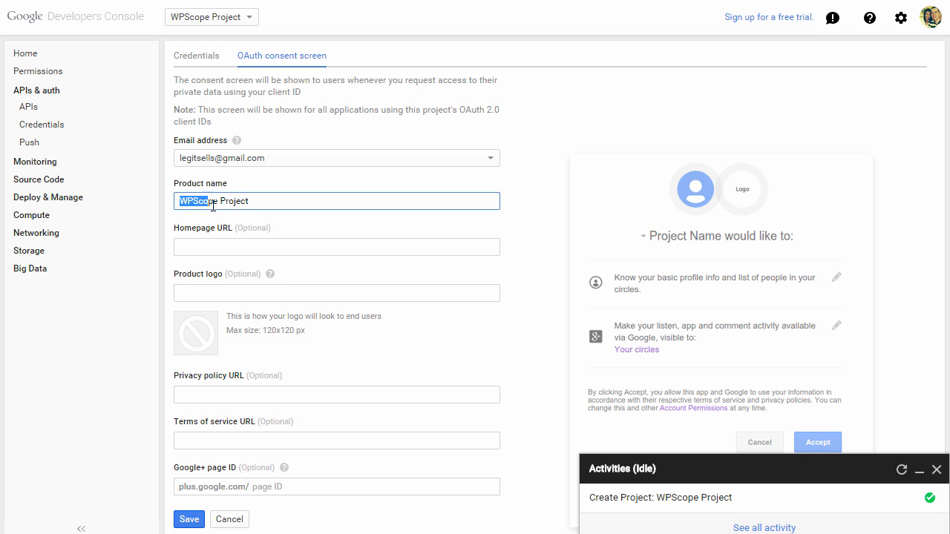
left_click(275, 199)
left_click(190, 518)
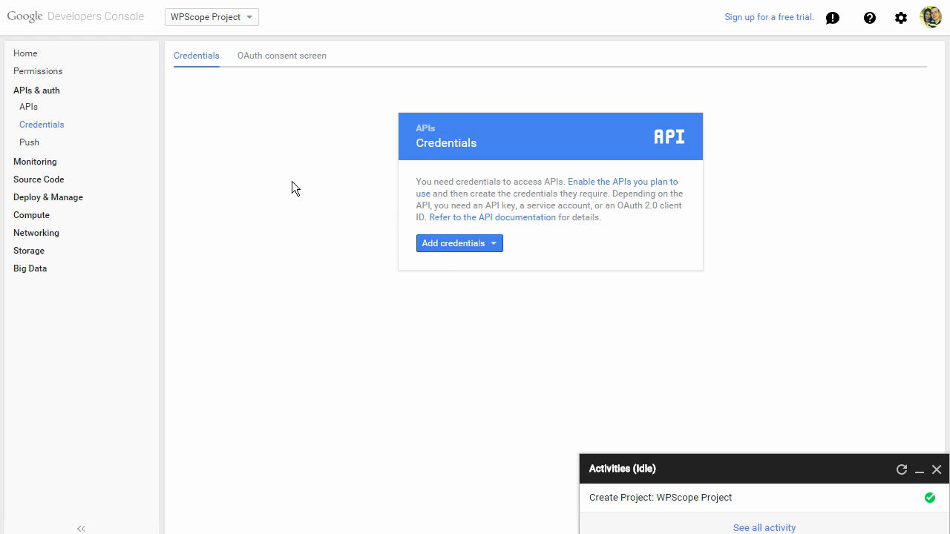
left_click(496, 248)
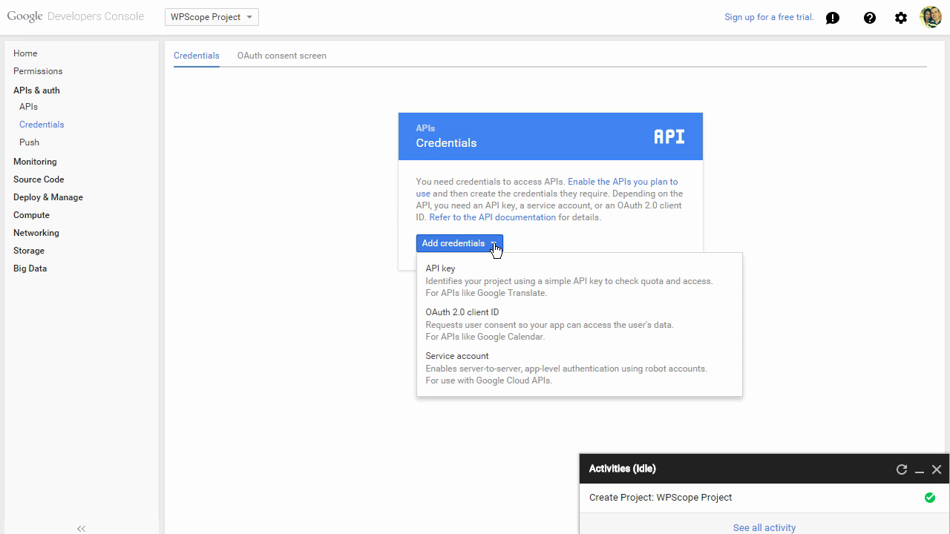
left_click(482, 330)
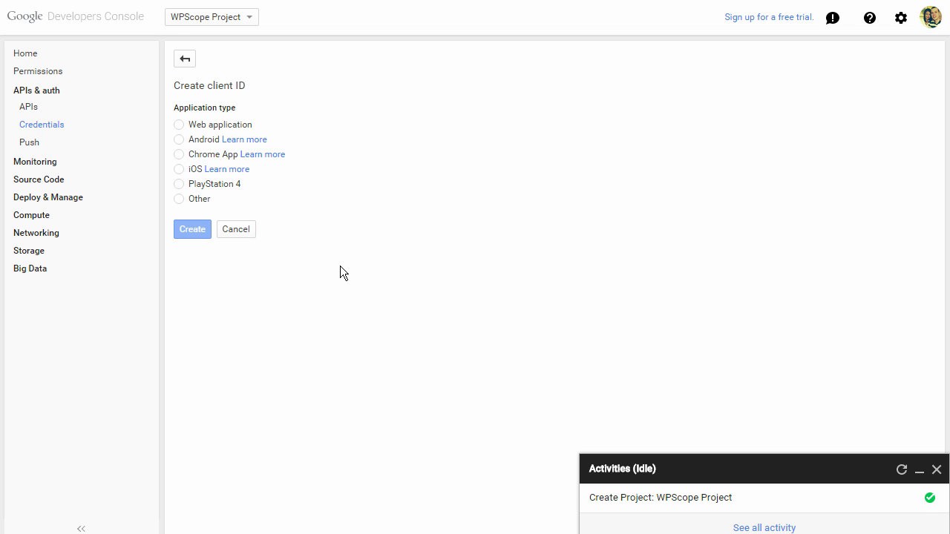
left_click(179, 126)
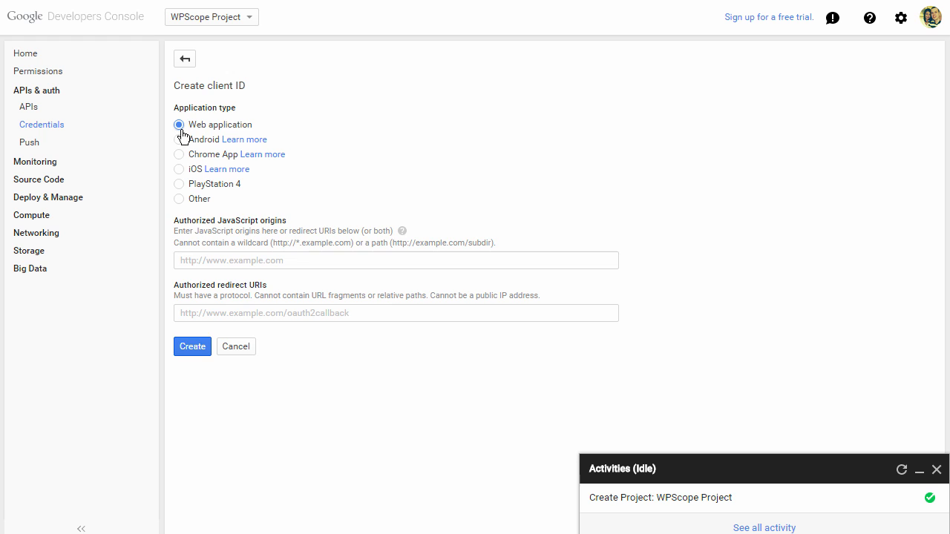
left_click(300, 263)
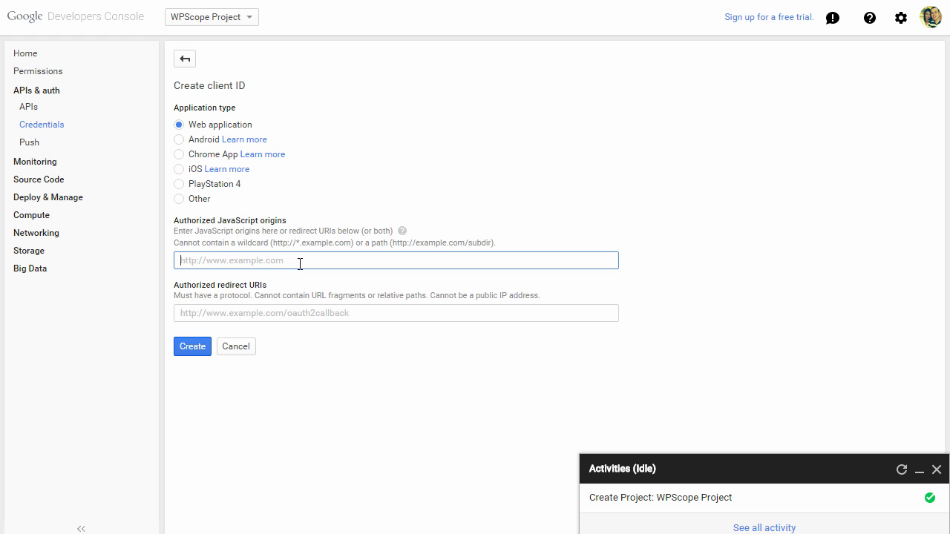
left_click(279, 318)
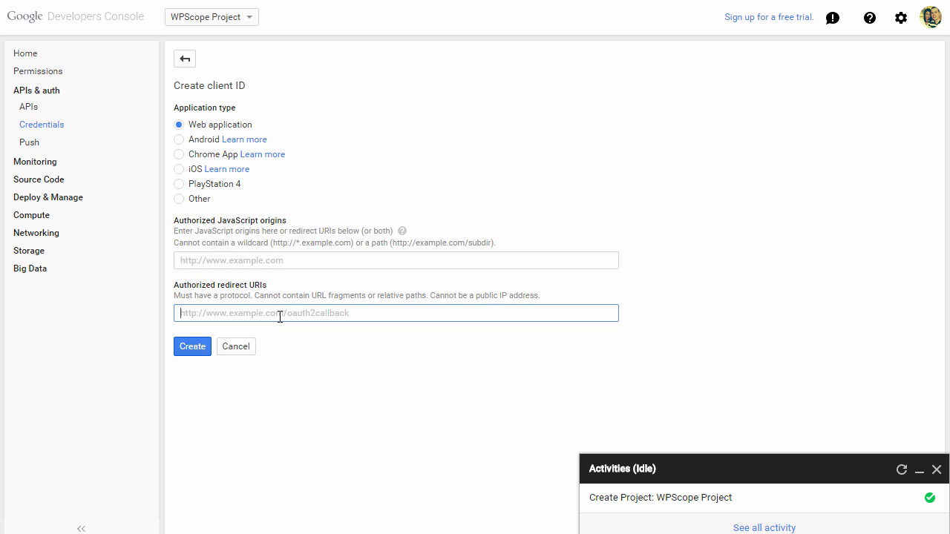
left_click(268, 263)
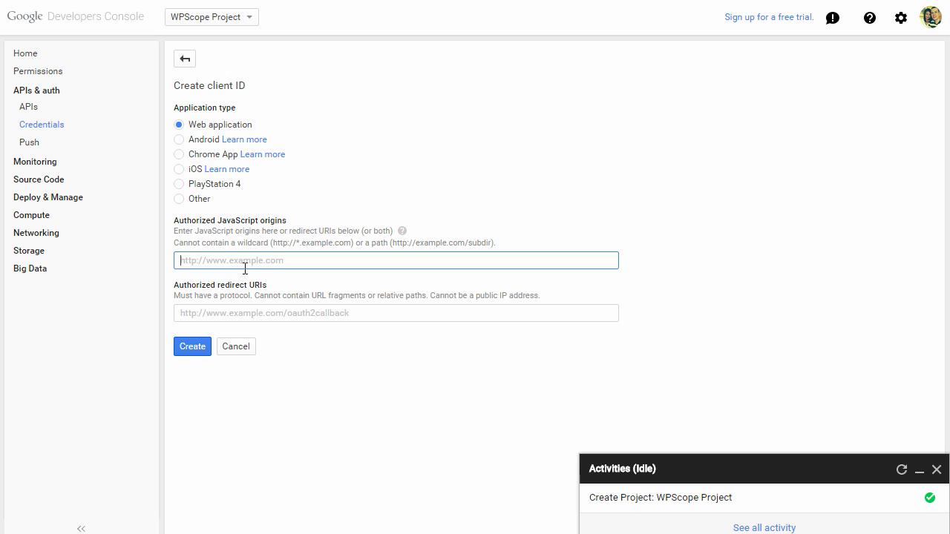
type("http://digitaltrafficminds.com/")
key("Return")
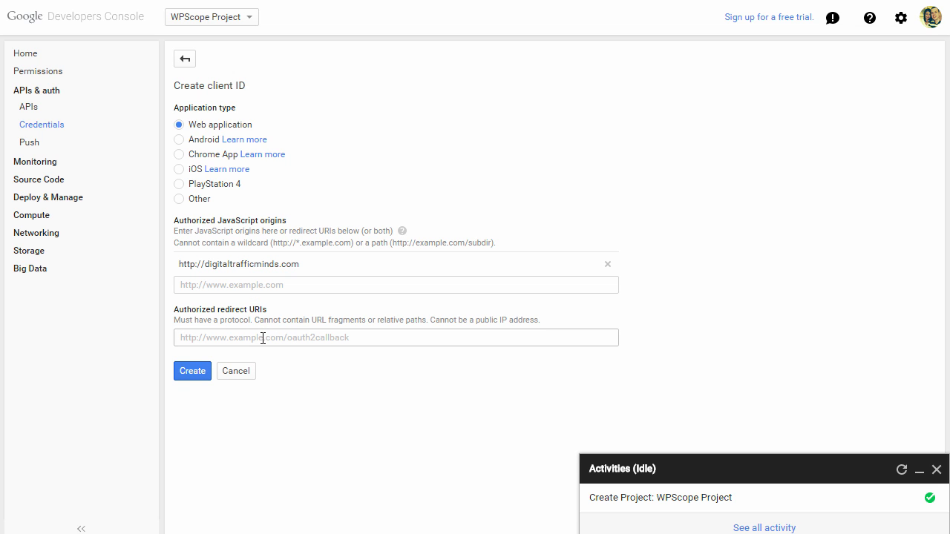
left_click(269, 338)
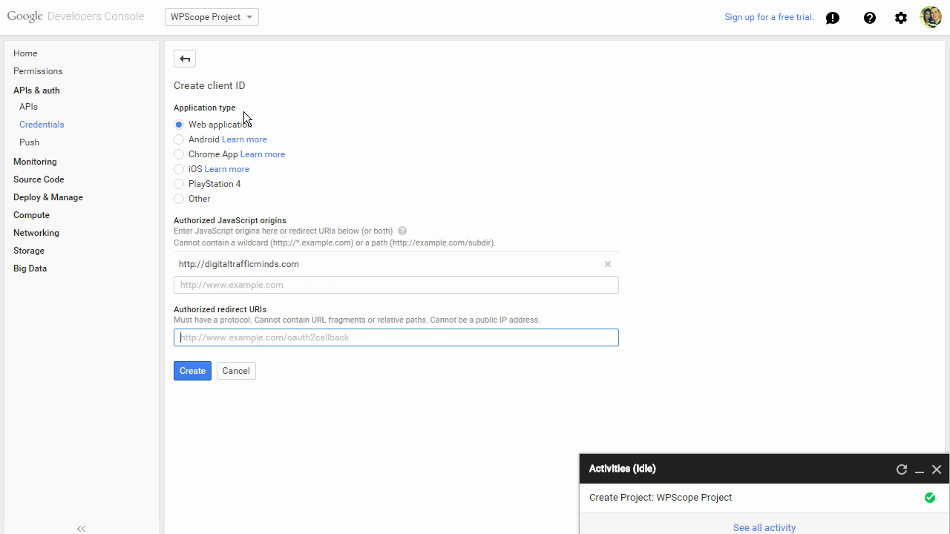
type("http://digitaltrafficminds.com/wp-admin/admin.php?page=wpscope&tab=2")
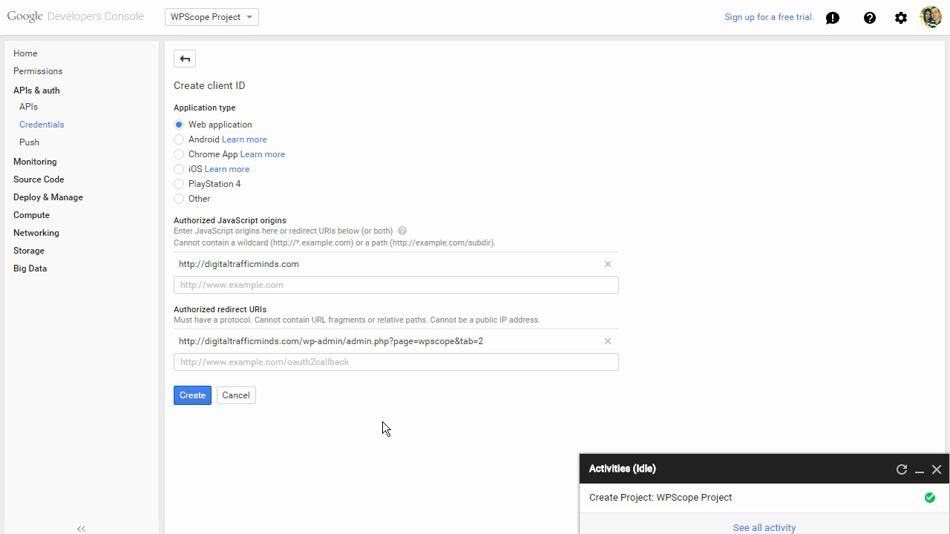
left_click_drag(495, 339, 194, 342)
key("ctrl+a")
left_click(285, 388)
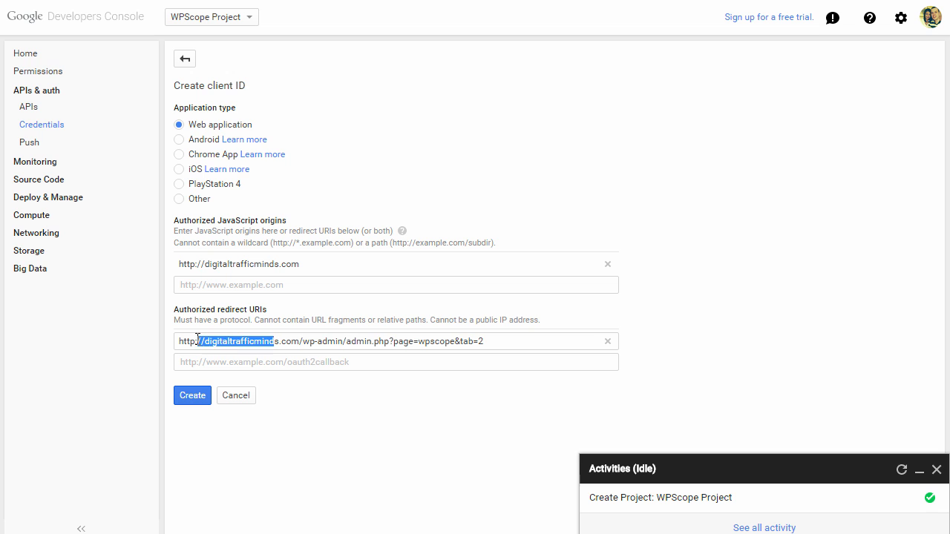
key("ctrl+a")
left_click(317, 418)
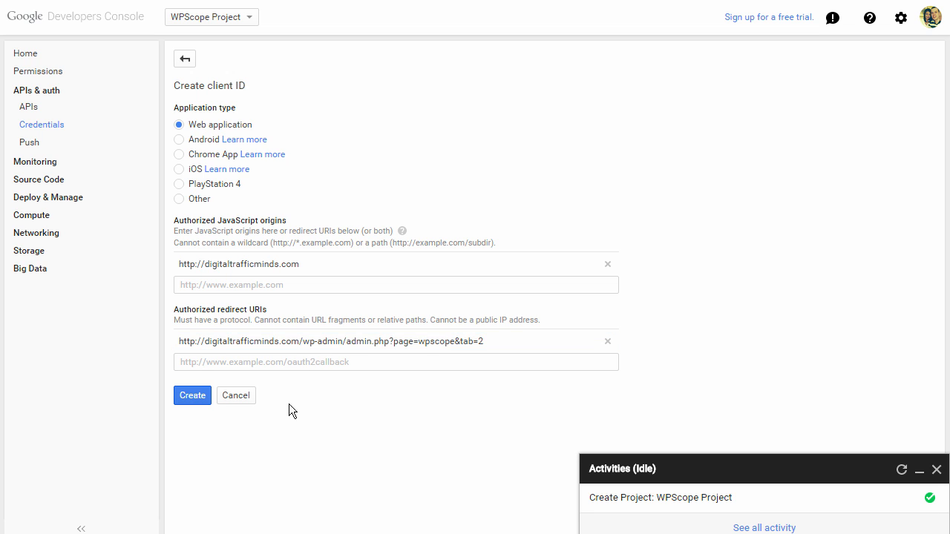
left_click(196, 404)
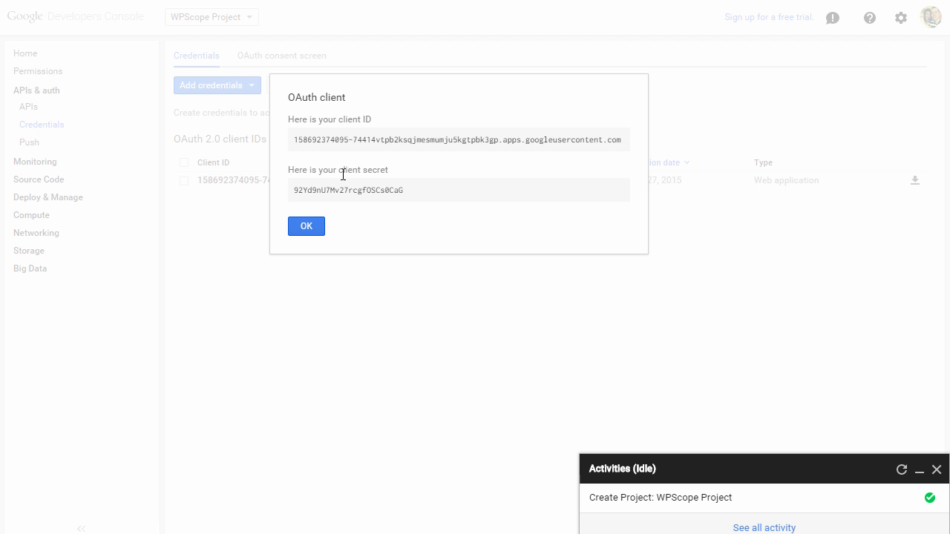
Copy the new Google client ID and client secret into the YouTube settings of WP Scope in WordPress and save the settings
triple_click(344, 141)
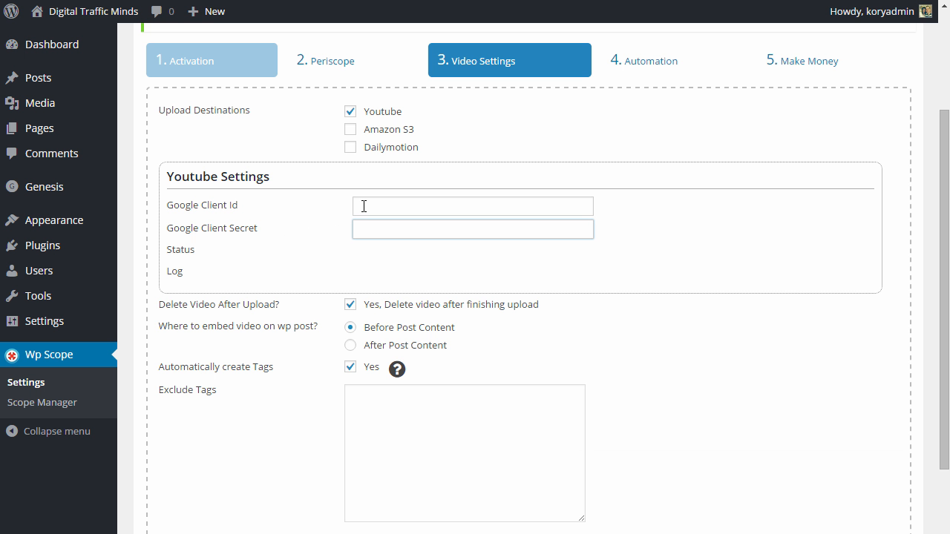
left_click(364, 207)
key("ctrl+v")
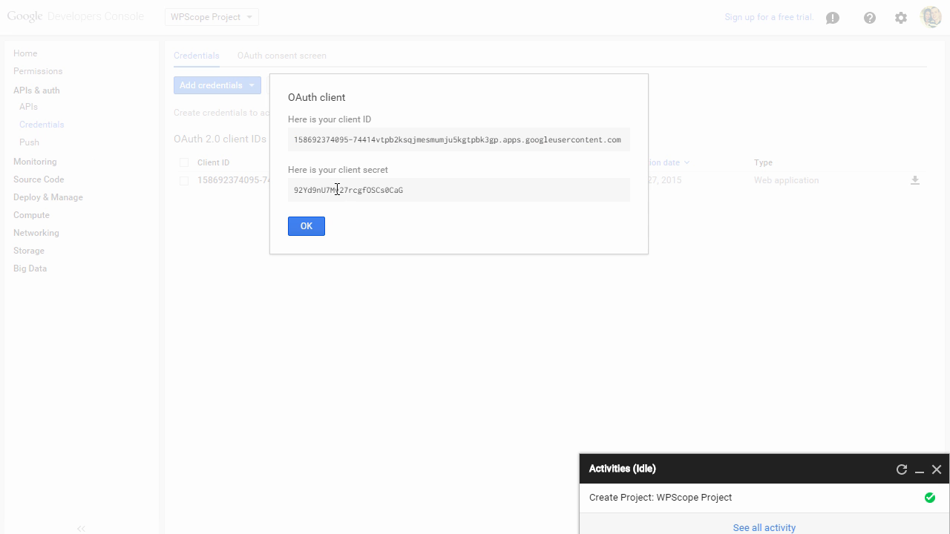
triple_click(337, 190)
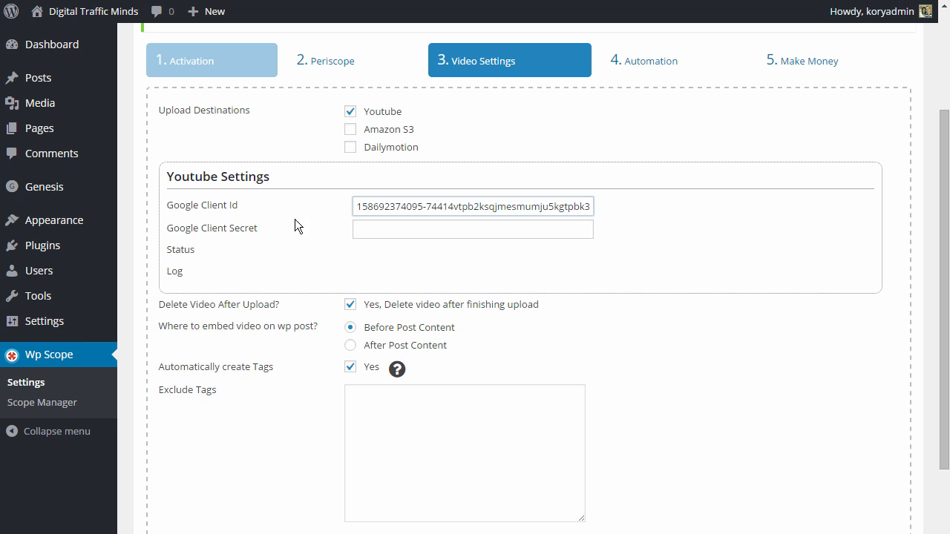
left_click(367, 232)
key("ctrl+v")
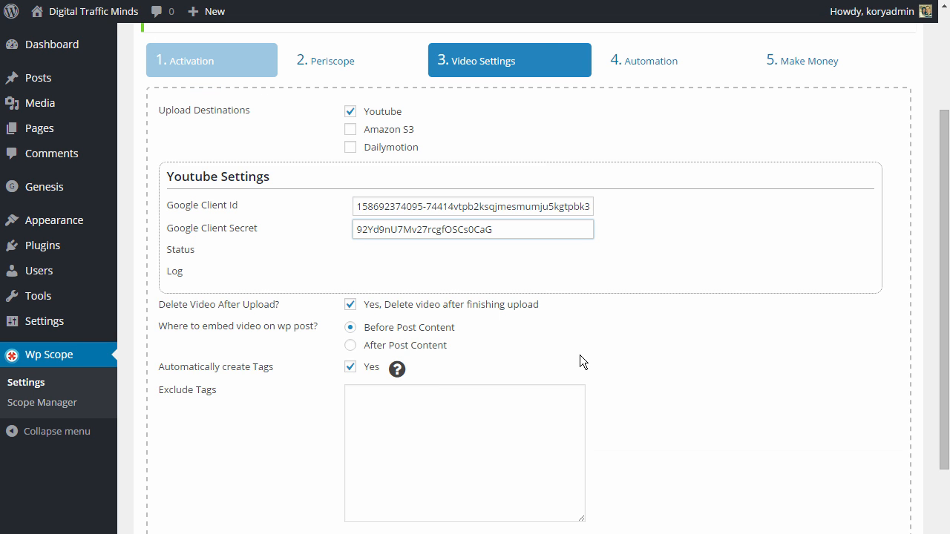
scroll(607, 371, "down", 1)
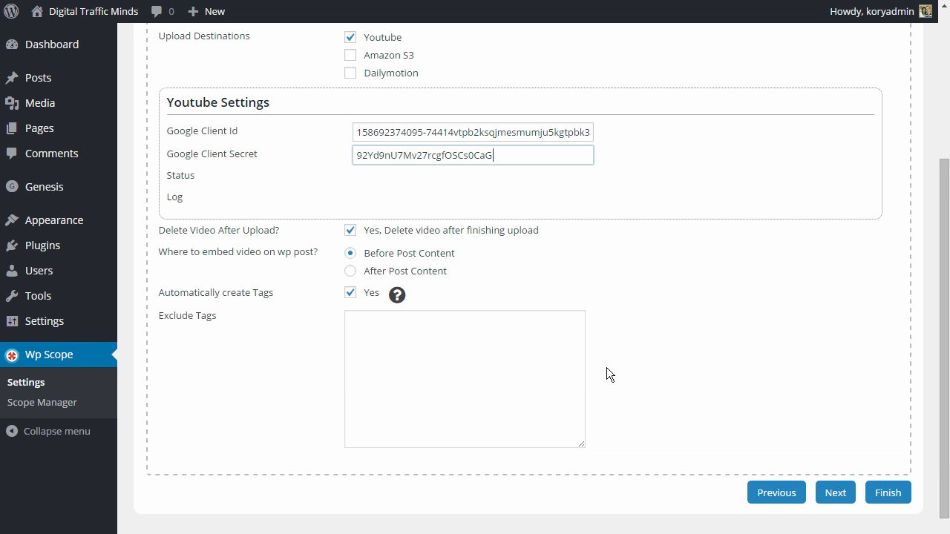
left_click(886, 498)
scroll(575, 385, "down", 1)
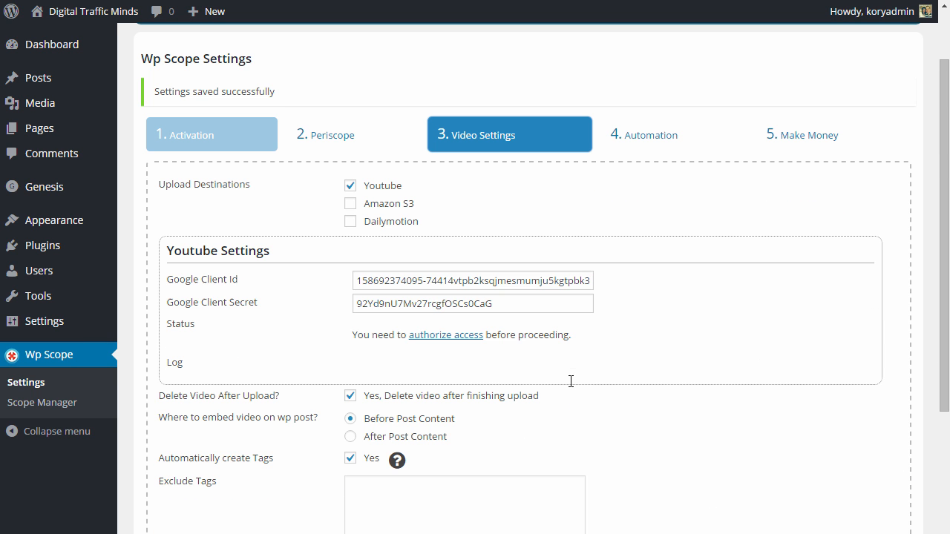
Authorize WP Scope's YouTube access with the PLR Video King account, allow the permission request and check the connection status
left_click(445, 337)
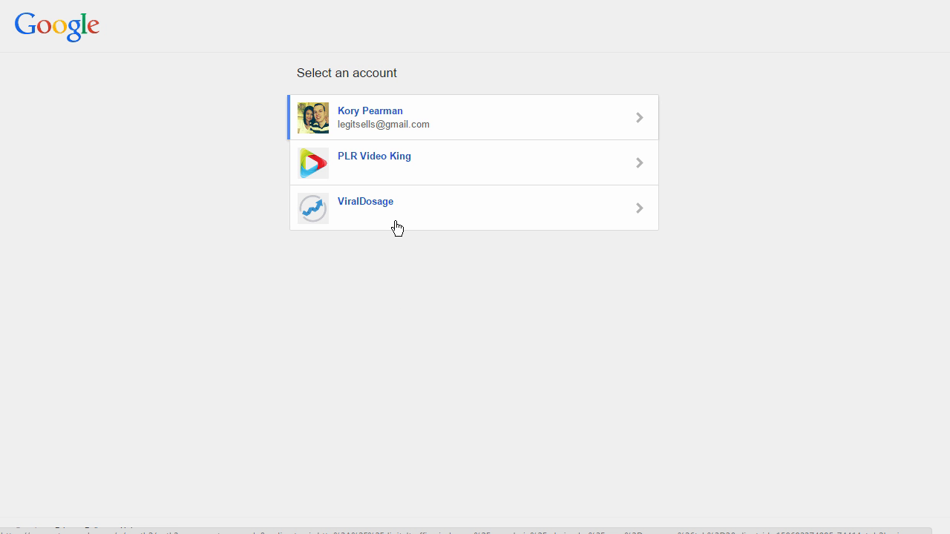
left_click(438, 156)
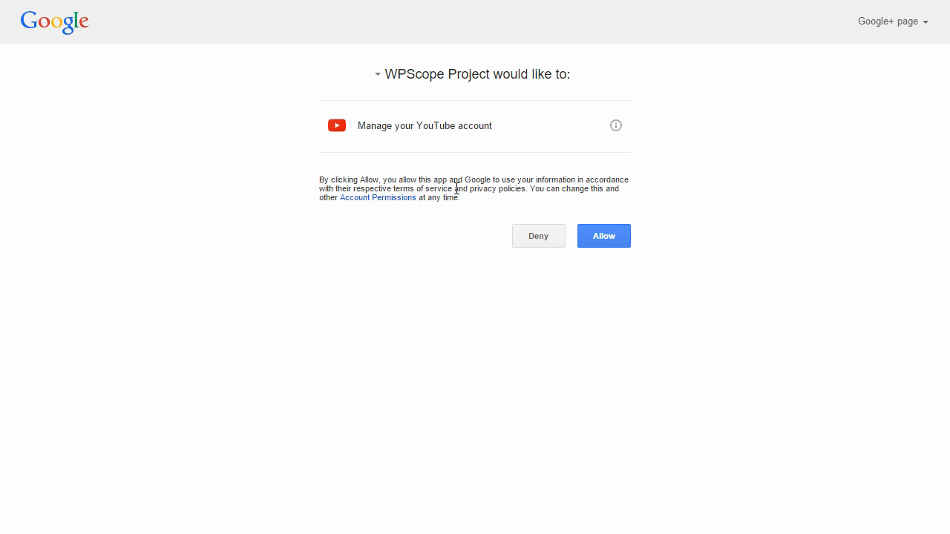
left_click(592, 235)
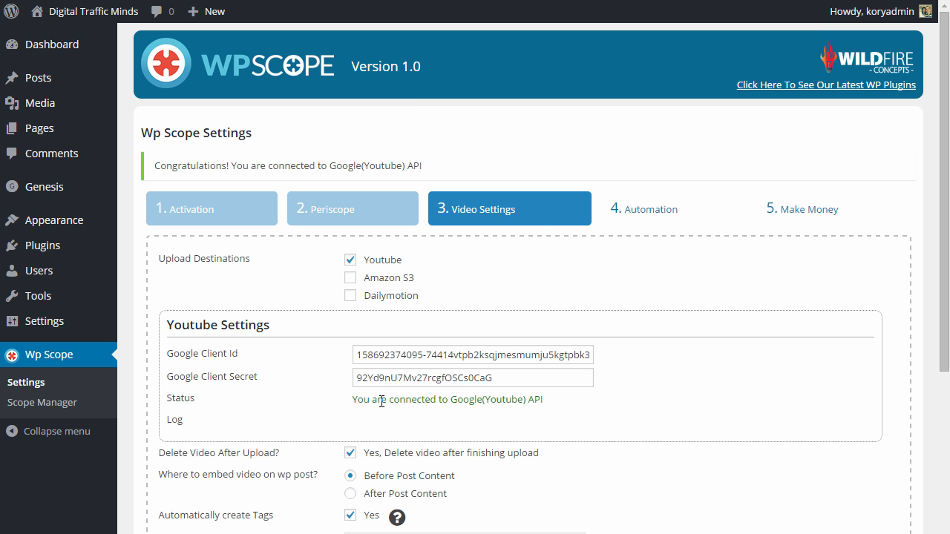
left_click_drag(382, 401, 445, 404)
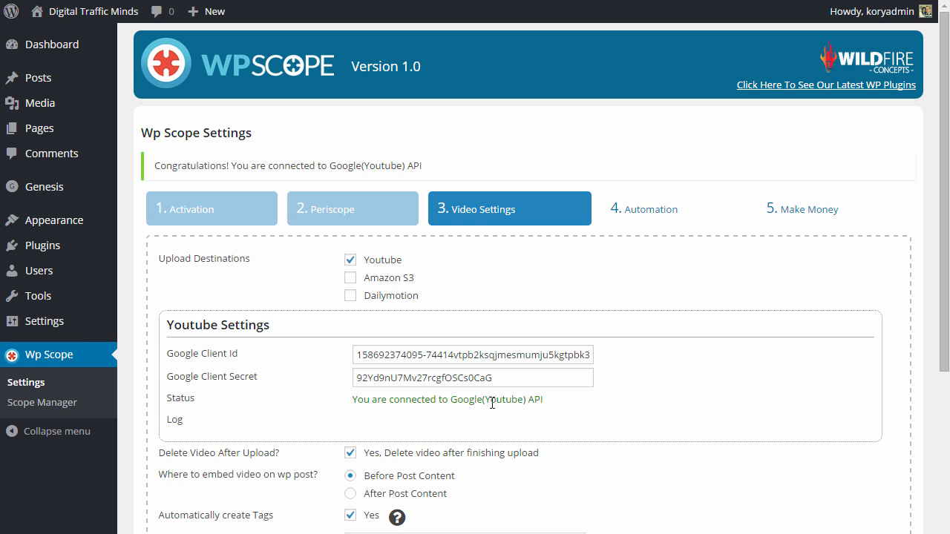